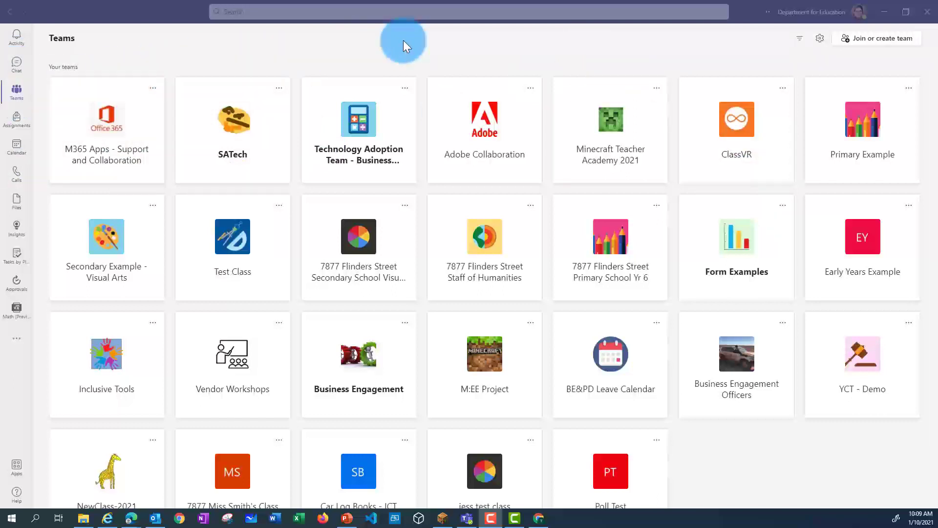
- From the Join or create a team page, begin creating a new team
left_click(875, 43)
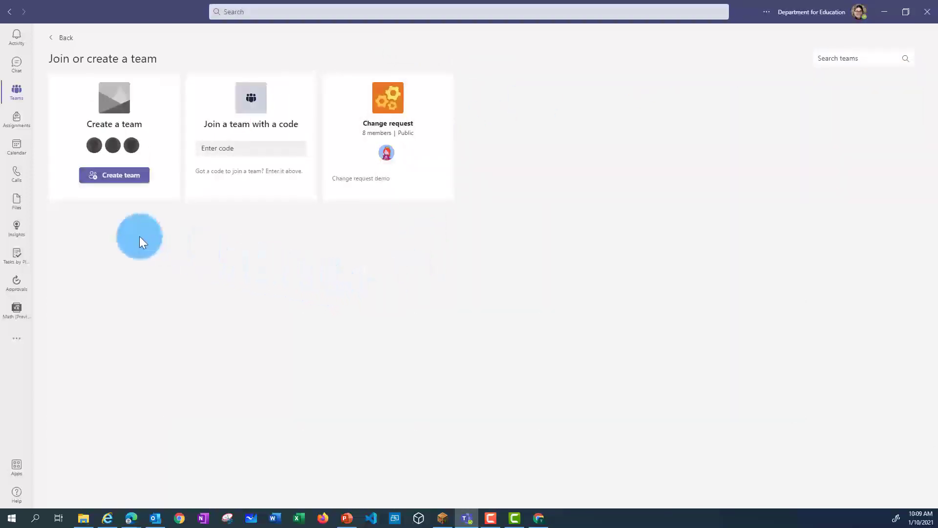
left_click(121, 180)
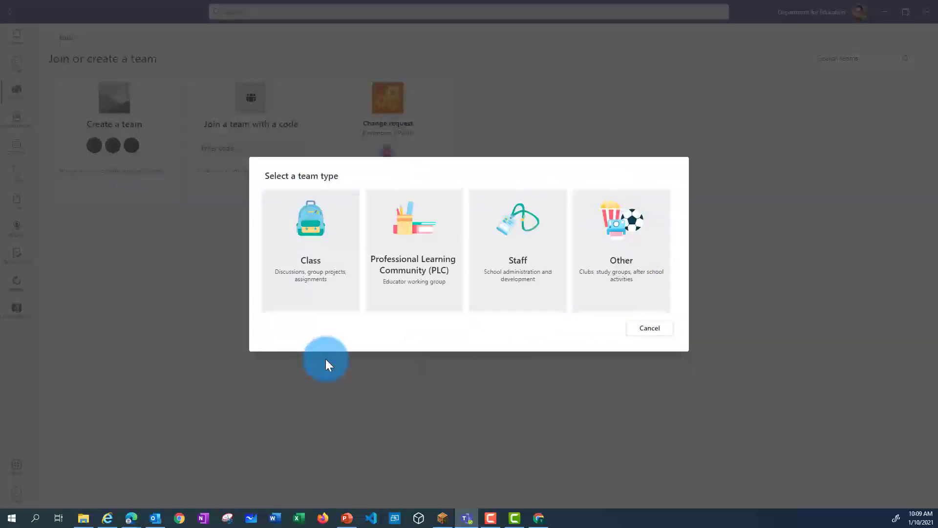
- Choose the Class team type and name it 'New Class - 2021'
left_click(313, 293)
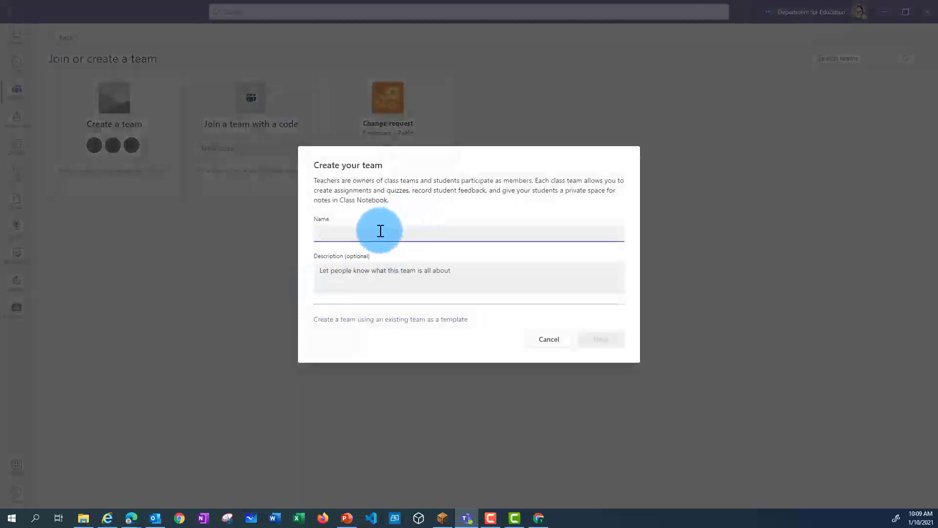
type("New Class - ")
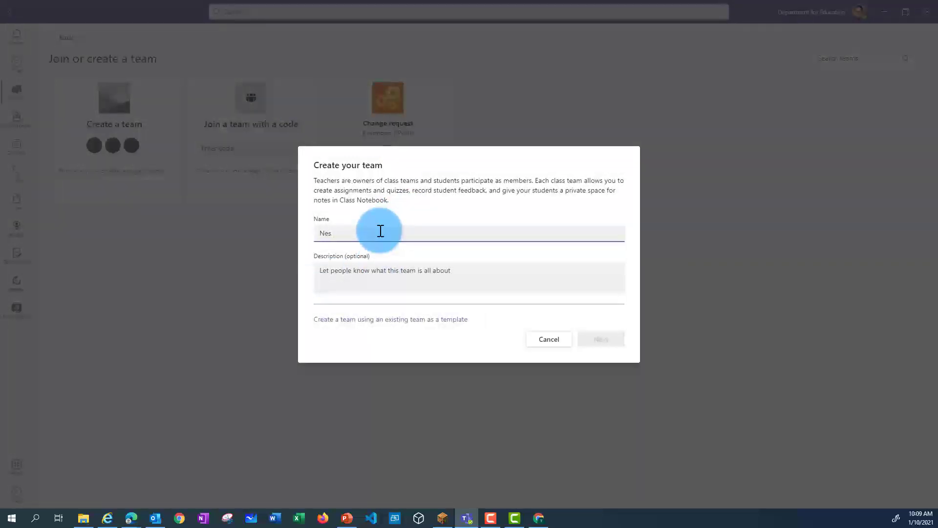
type("2021")
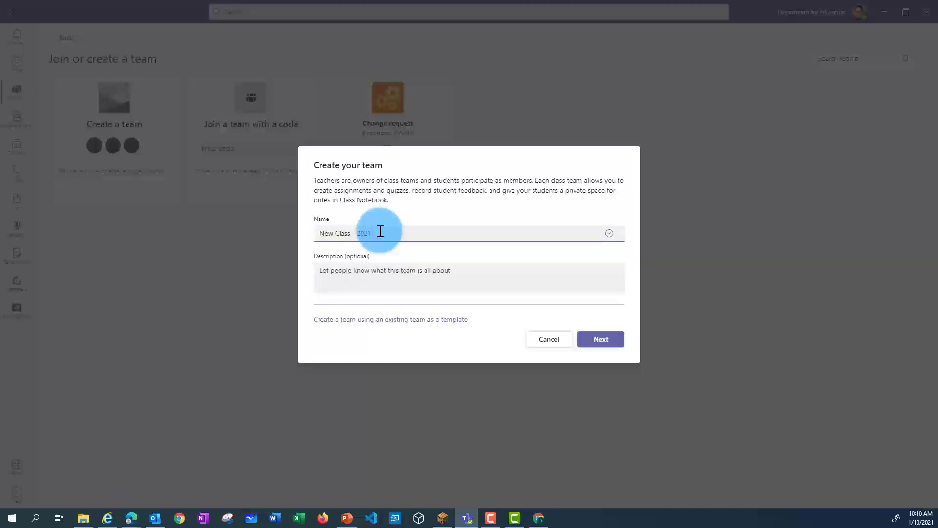
left_click(610, 342)
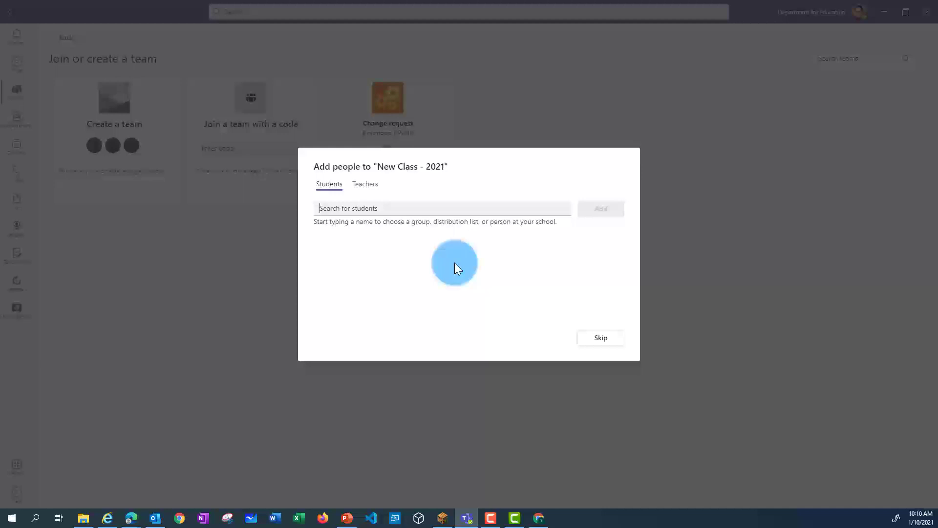
- Search for a student by name and add them to the class
type("anan")
left_click(415, 237)
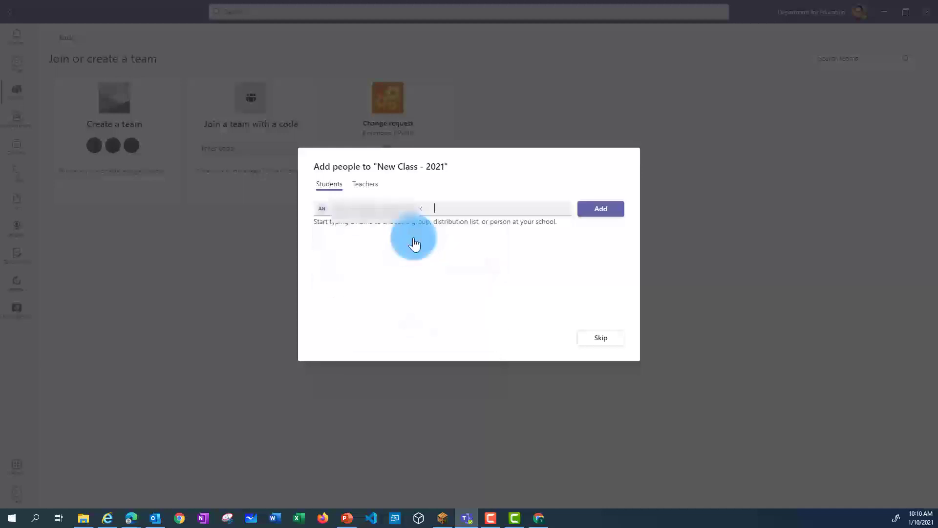
key("Return")
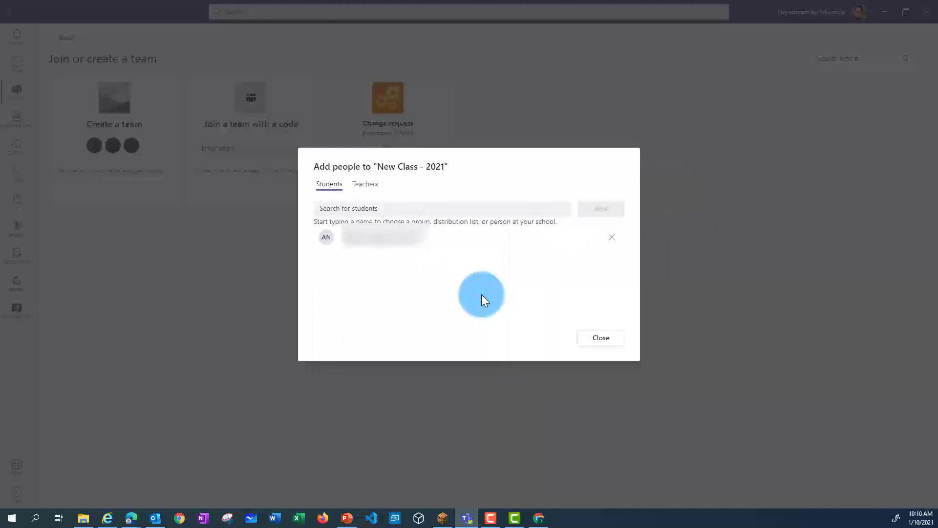
- Add a teacher from the Teachers tab, then close the dialog to open the team
left_click(369, 186)
left_click(380, 215)
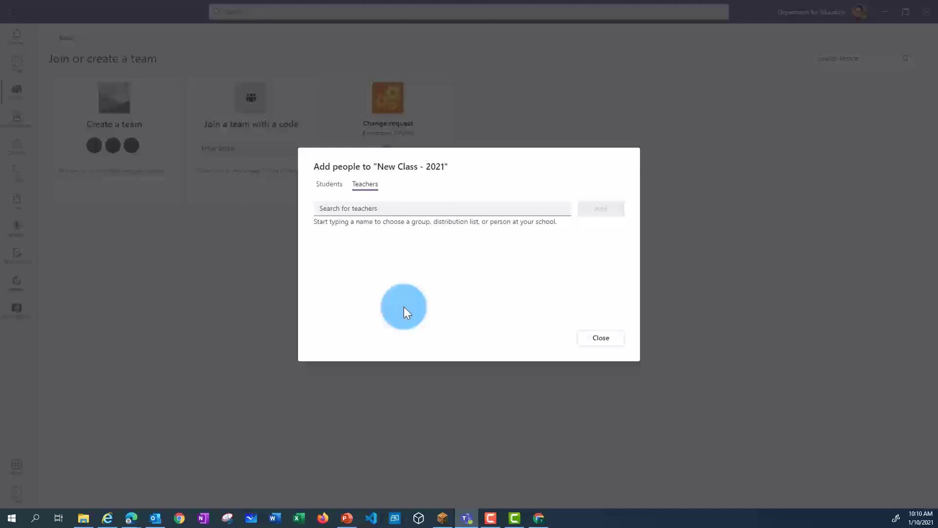
type("sam")
left_click(404, 236)
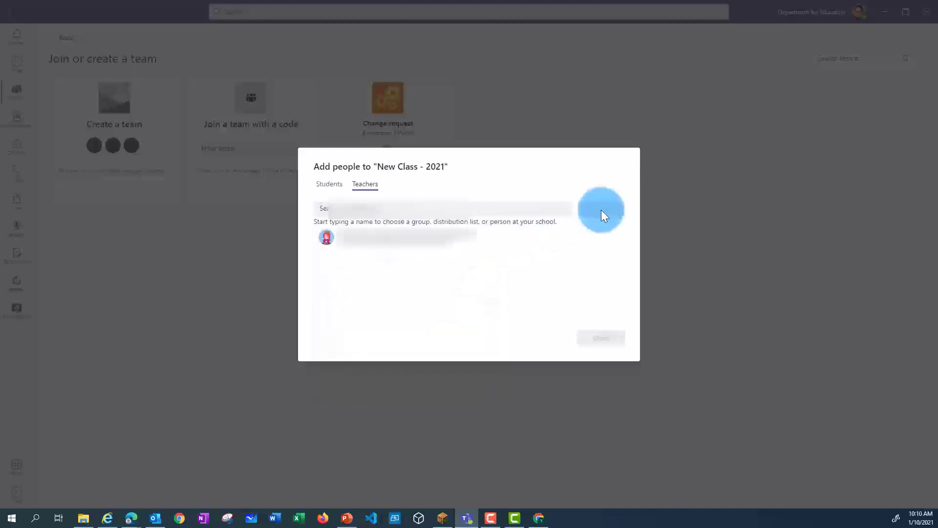
left_click(601, 210)
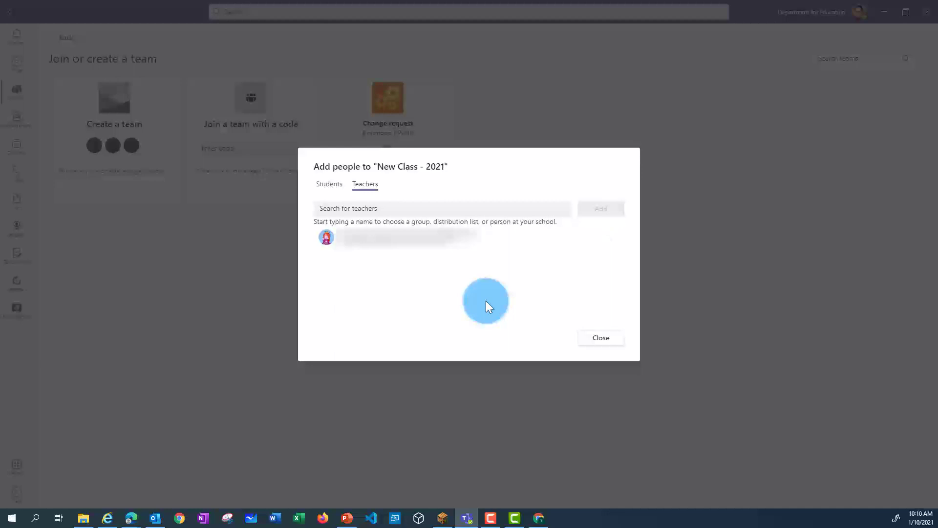
left_click(594, 337)
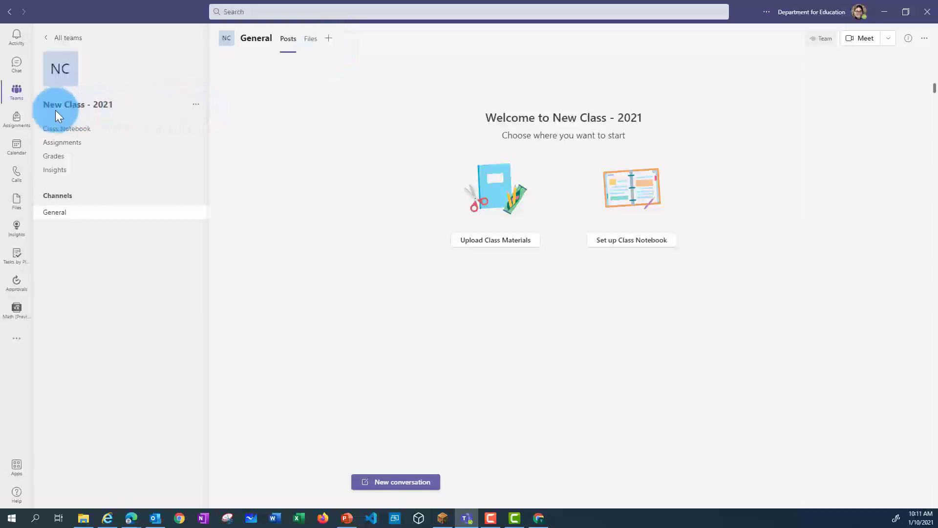
- Open the more-options menu next to New Class - 2021 in the sidebar
left_click(195, 104)
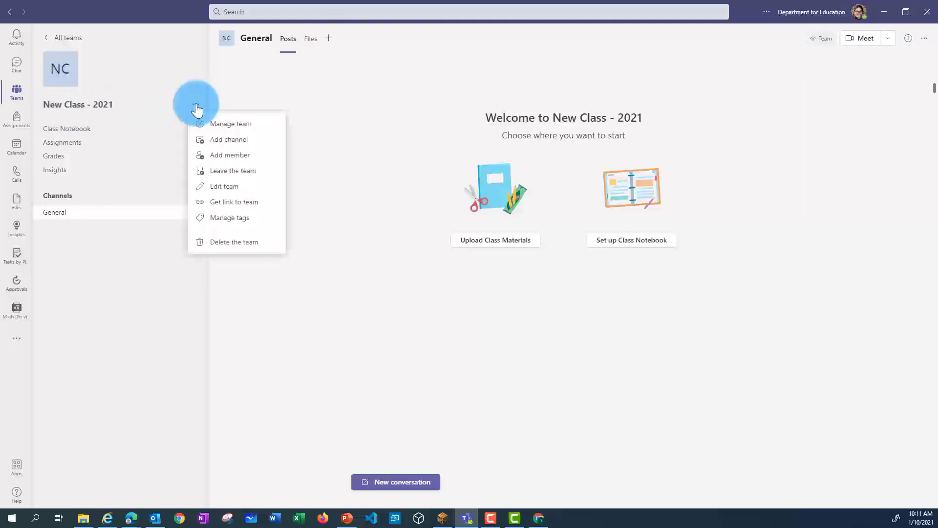
- Open Manage team, expand members and guests, and dismiss the Add members dialog
left_click(230, 124)
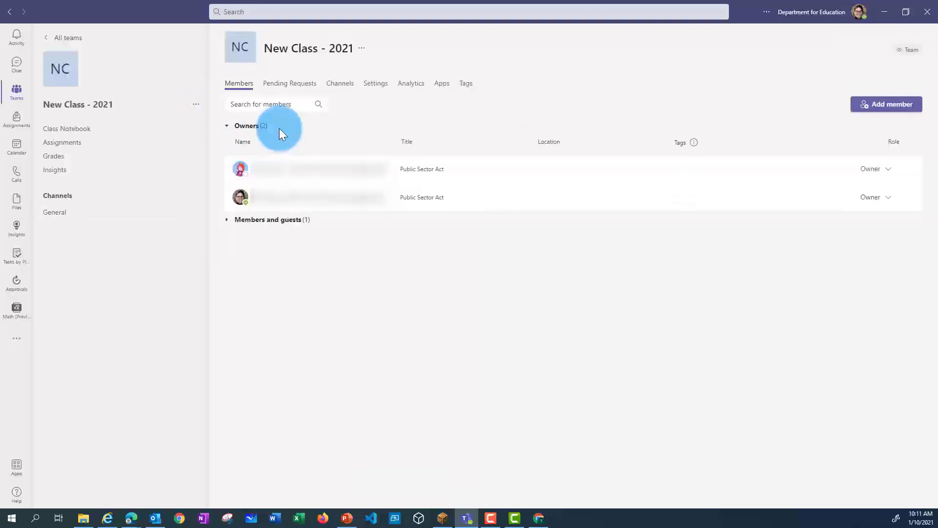
left_click(265, 221)
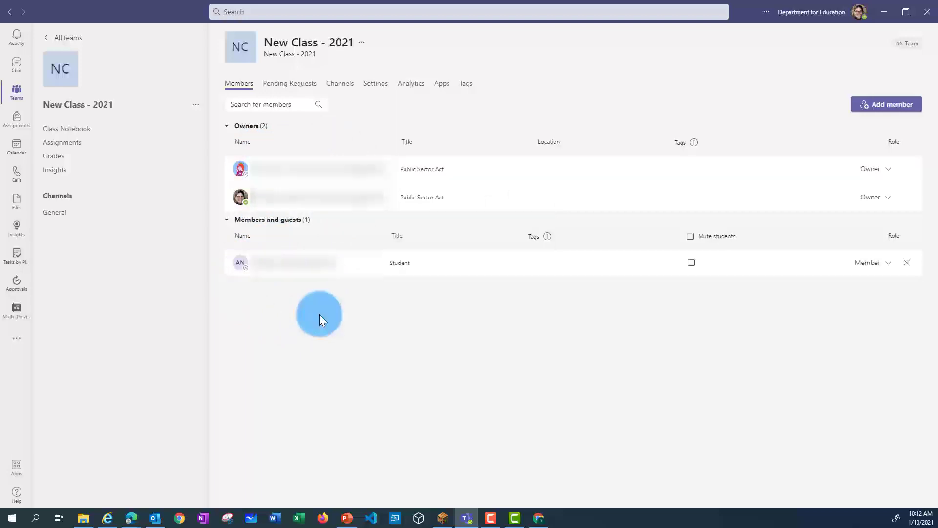
left_click(885, 111)
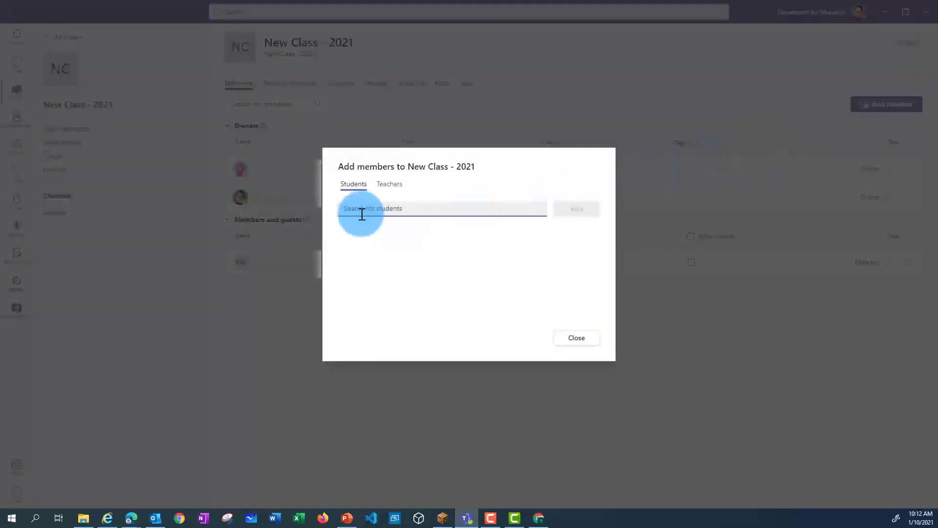
left_click(389, 188)
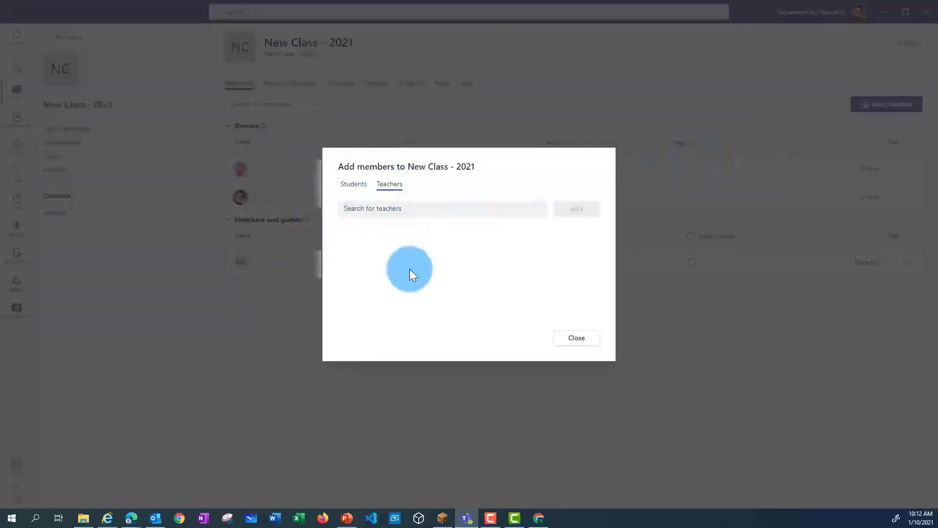
left_click(566, 337)
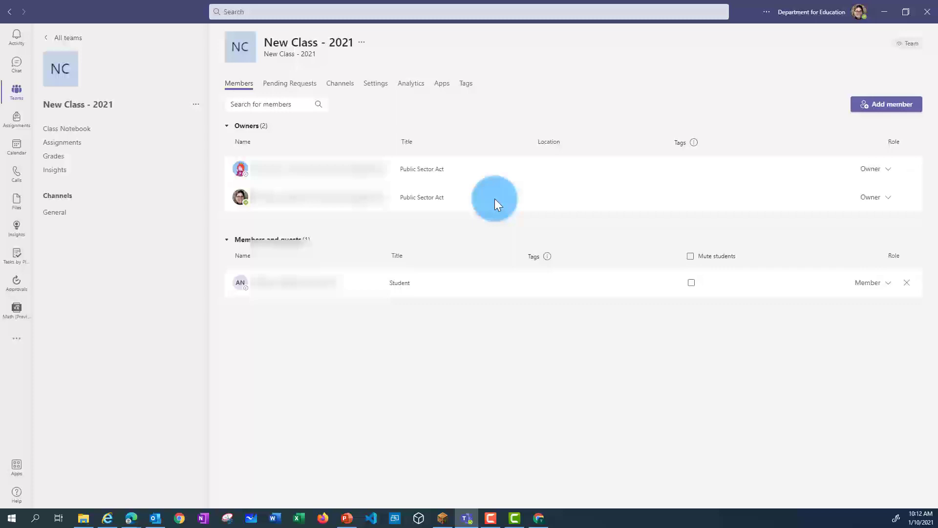
- In the team's Settings, expand Team code and generate a join code
left_click(370, 88)
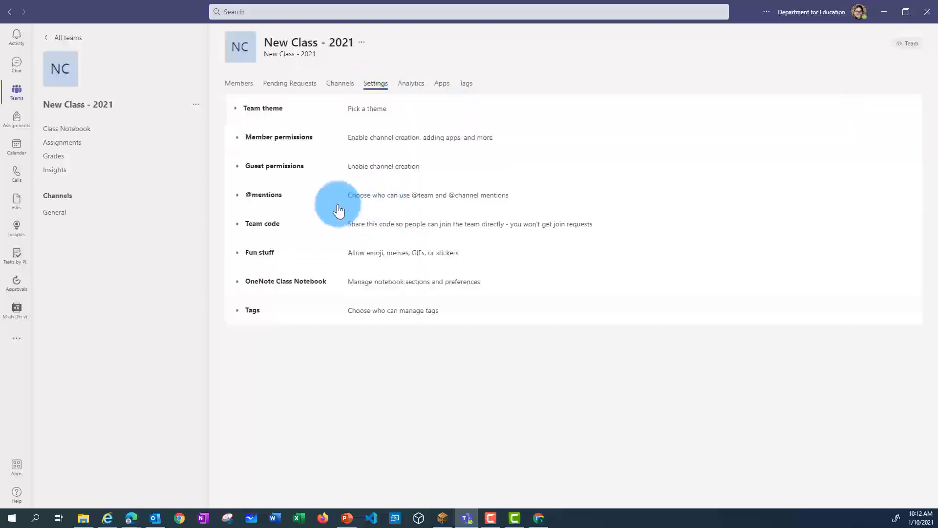
left_click(259, 228)
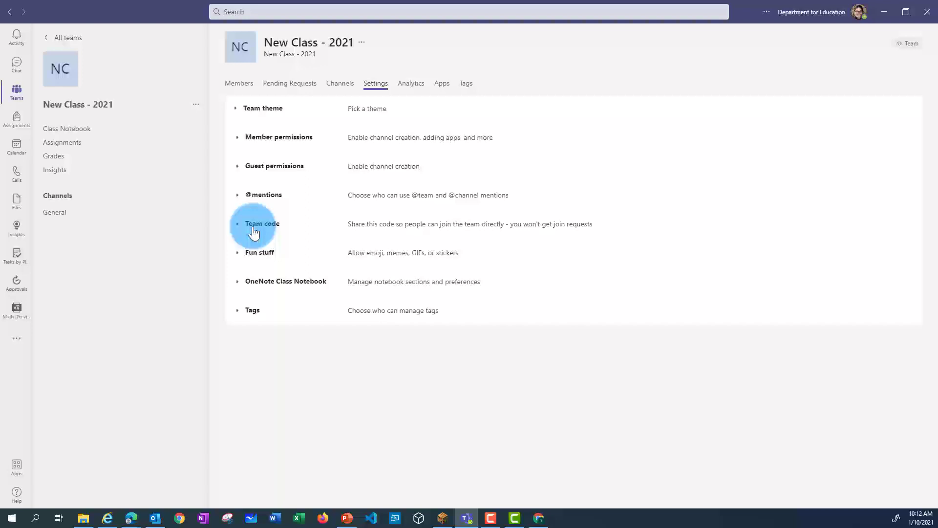
left_click(254, 229)
left_click(386, 246)
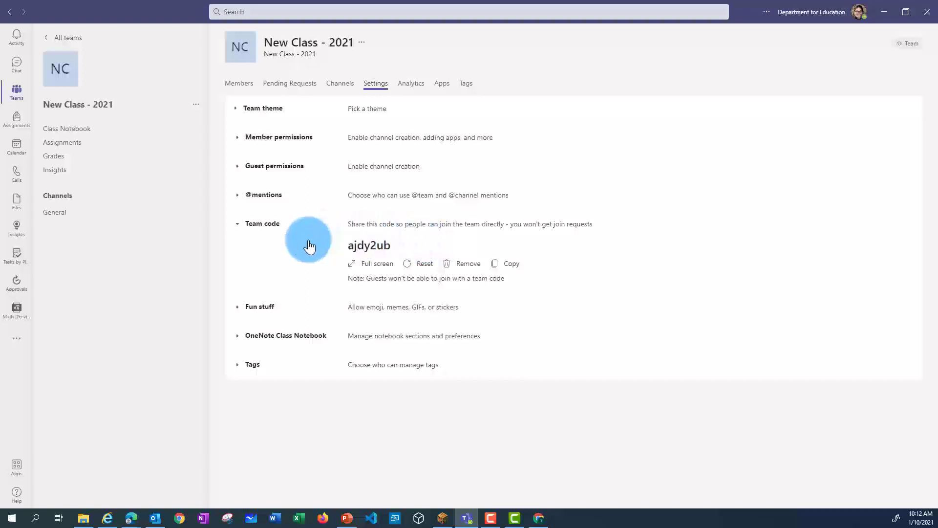
- View the team code full screen, exit, and reset it to a new code
left_click(375, 268)
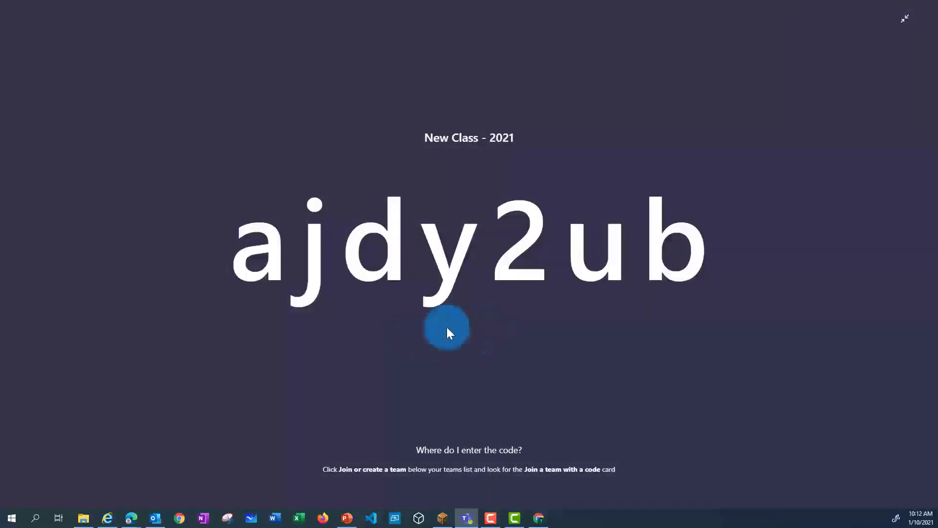
left_click(905, 19)
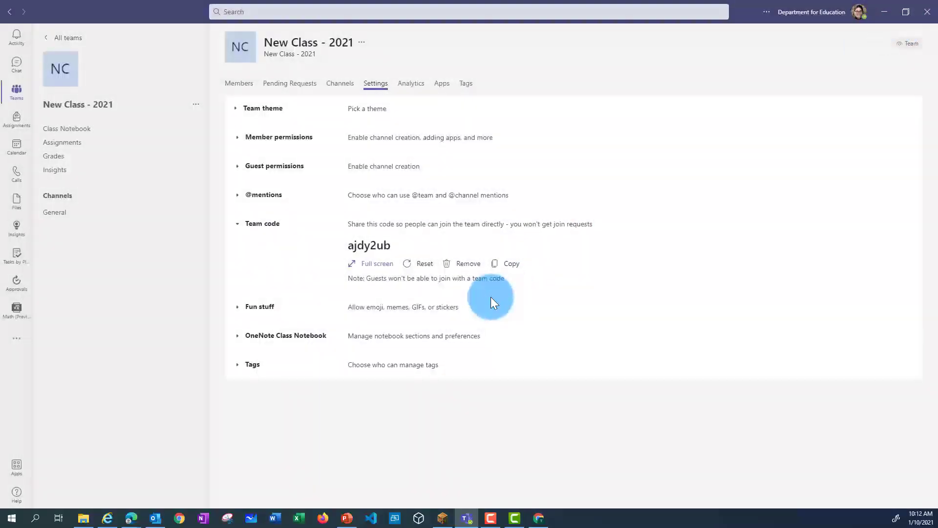
left_click(408, 271)
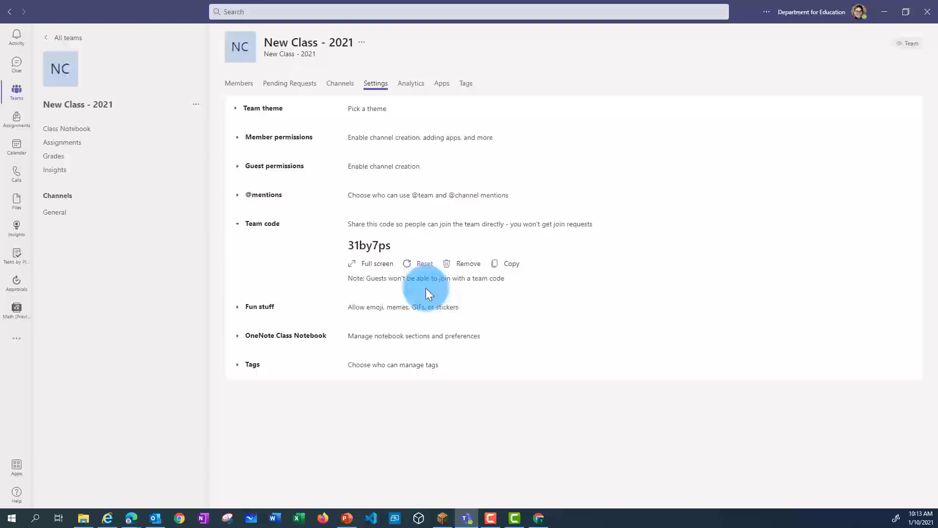
- Expand Member permissions and toggle the option letting members edit their messages
left_click(266, 137)
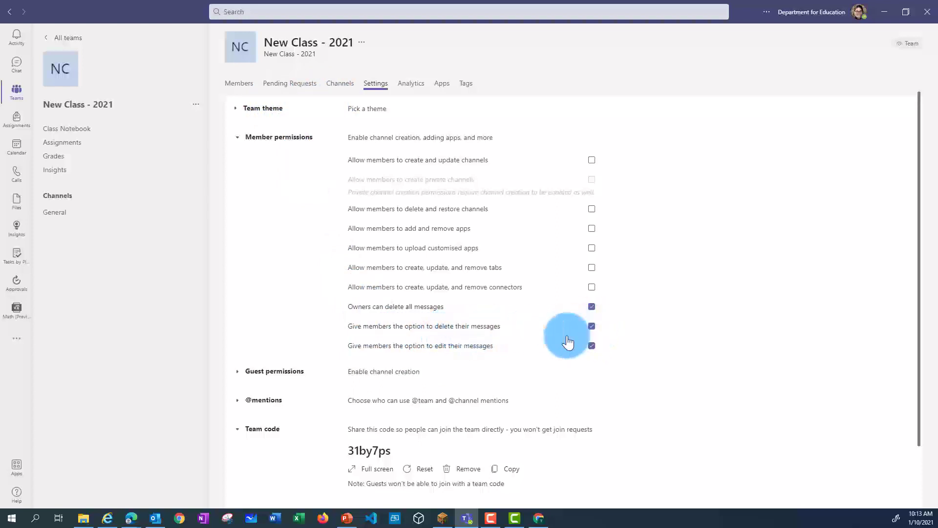
left_click(591, 351)
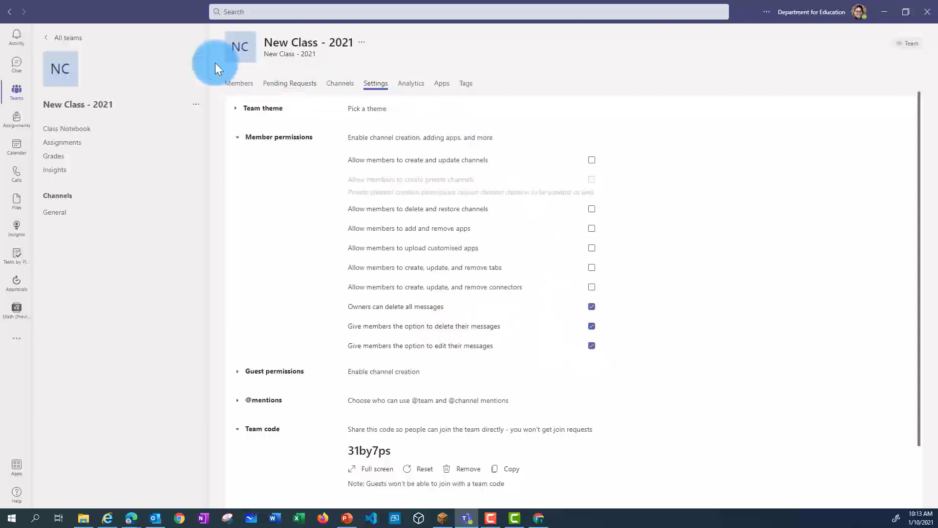
- On the Members tab, tick Mute students for the class's student
left_click(239, 84)
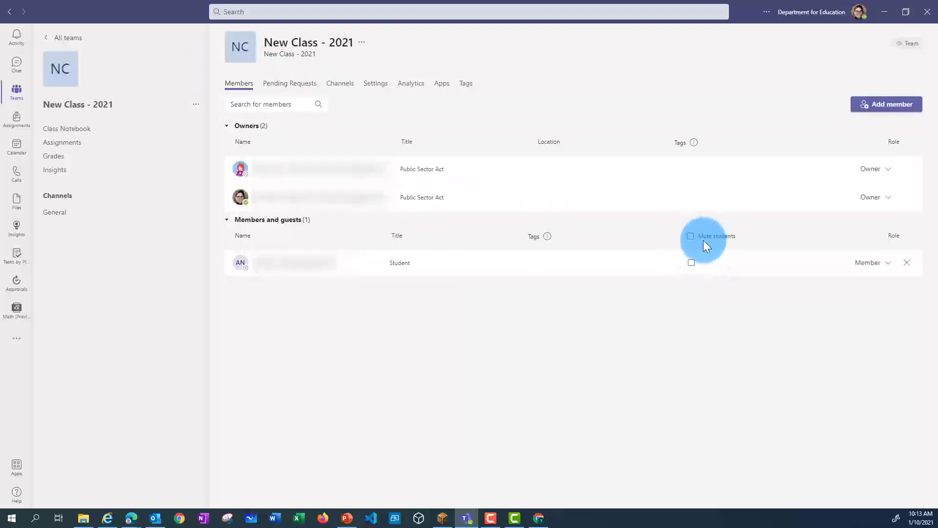
left_click(690, 264)
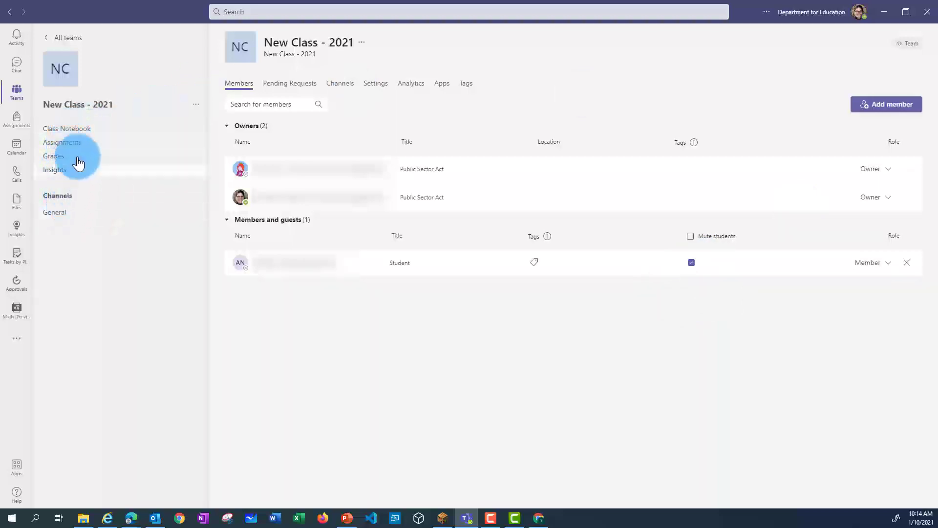
- Browse Class Notebook, Assignments (trying Create), Grades and Insights for New Class - 2021
left_click(76, 132)
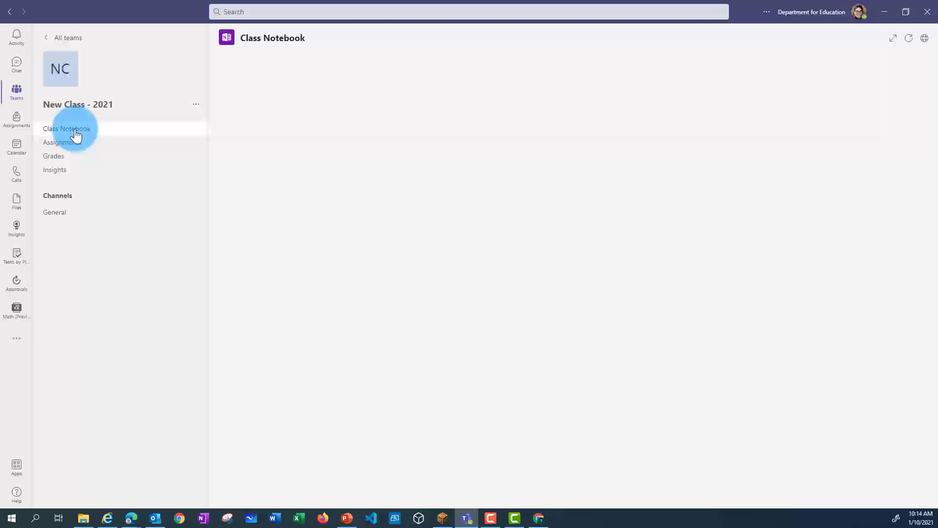
left_click(73, 144)
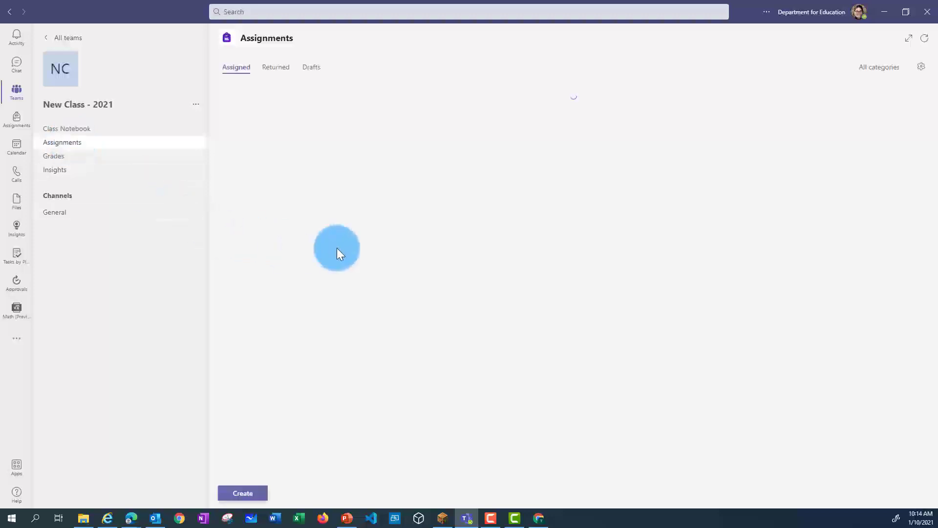
left_click(254, 494)
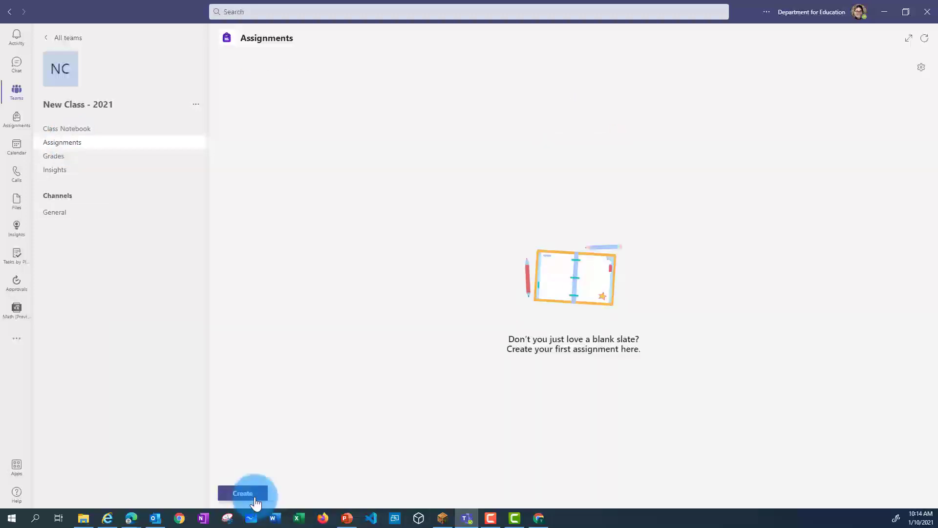
left_click(58, 156)
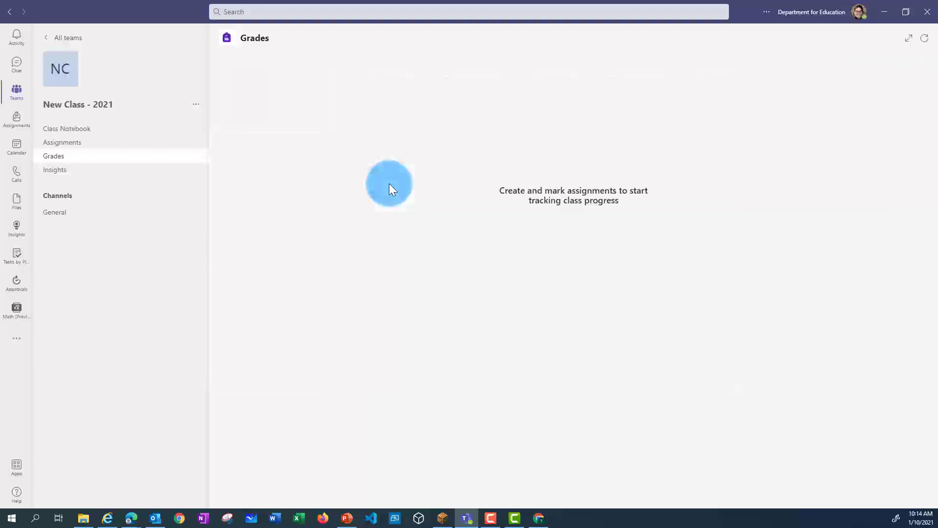
left_click(59, 170)
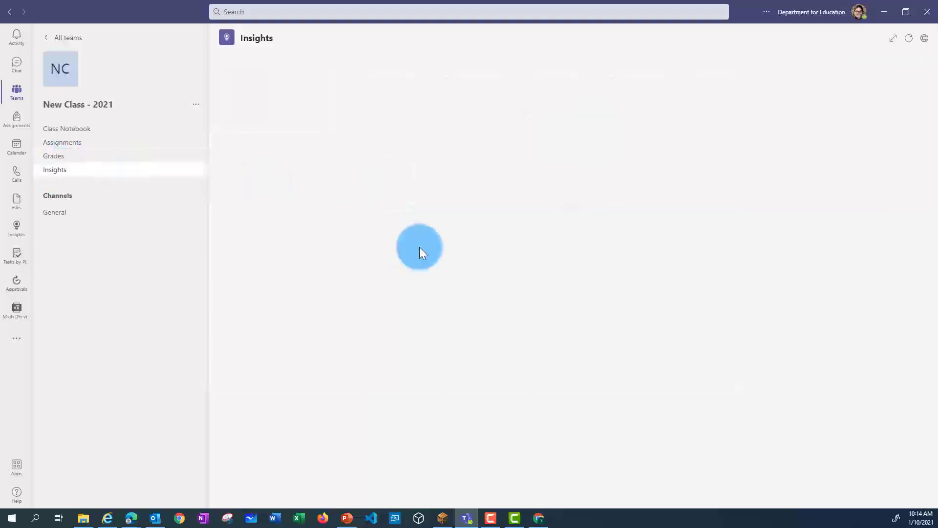